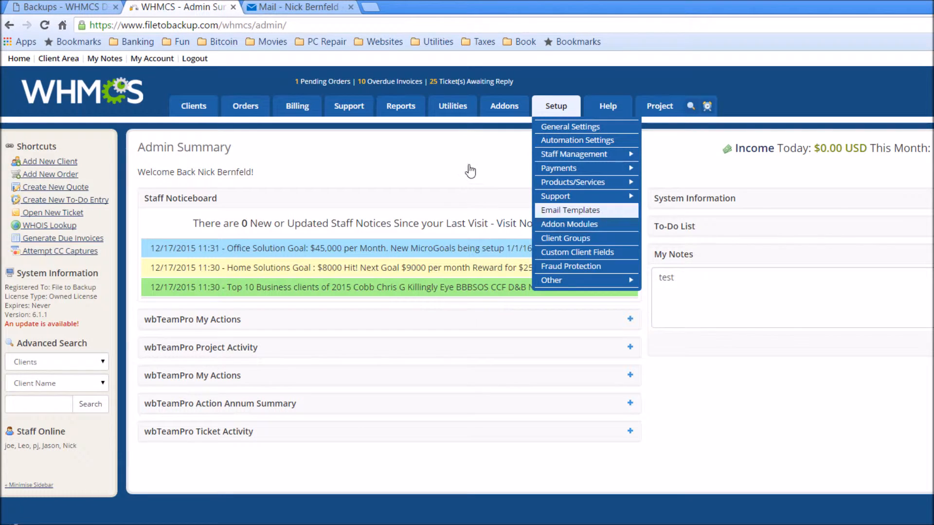
Open the WHMCS Database Status page and run the database action offered below the table list.
mouse_move(608, 106)
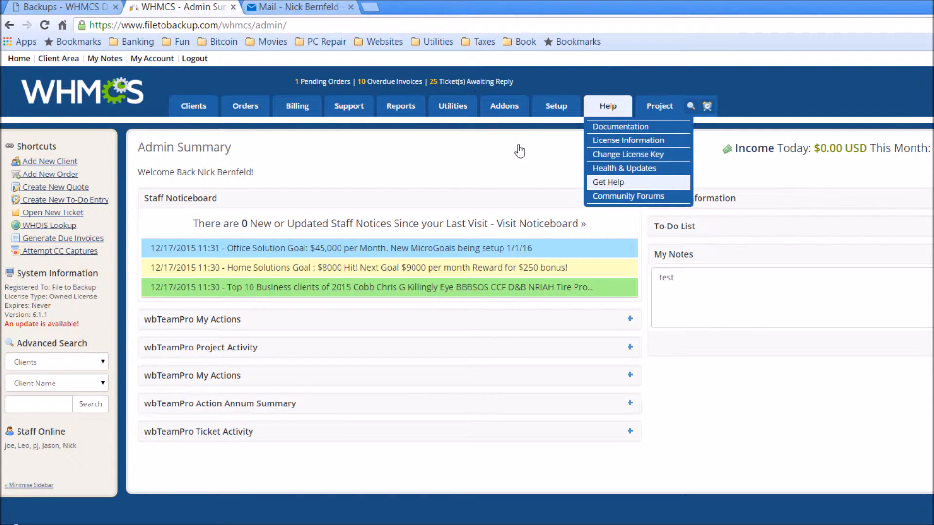
mouse_move(452, 106)
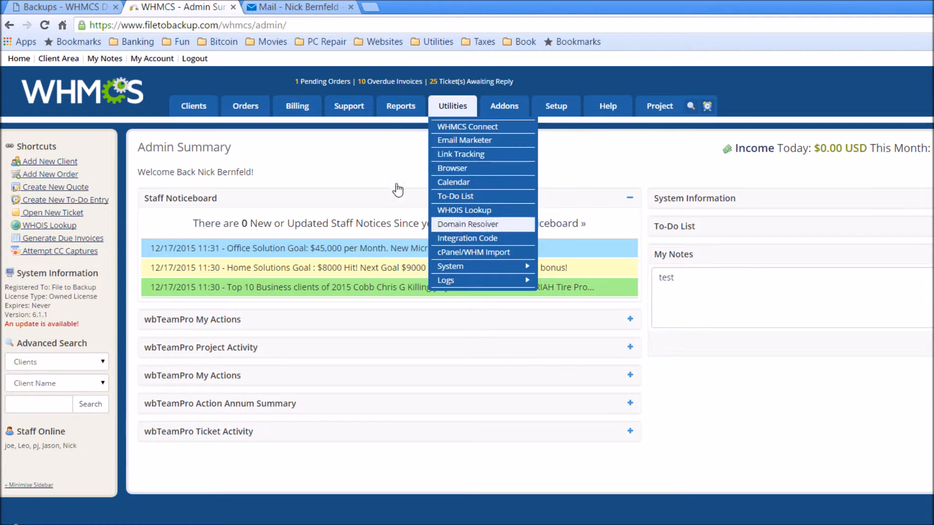
mouse_move(450, 266)
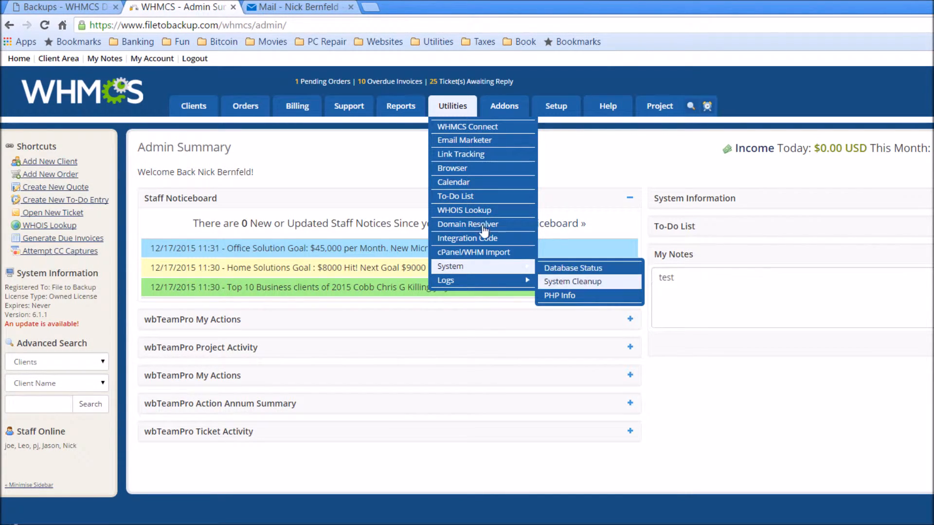
left_click(573, 268)
scroll(880, 193, "down", 6)
scroll(880, 193, "down", 7)
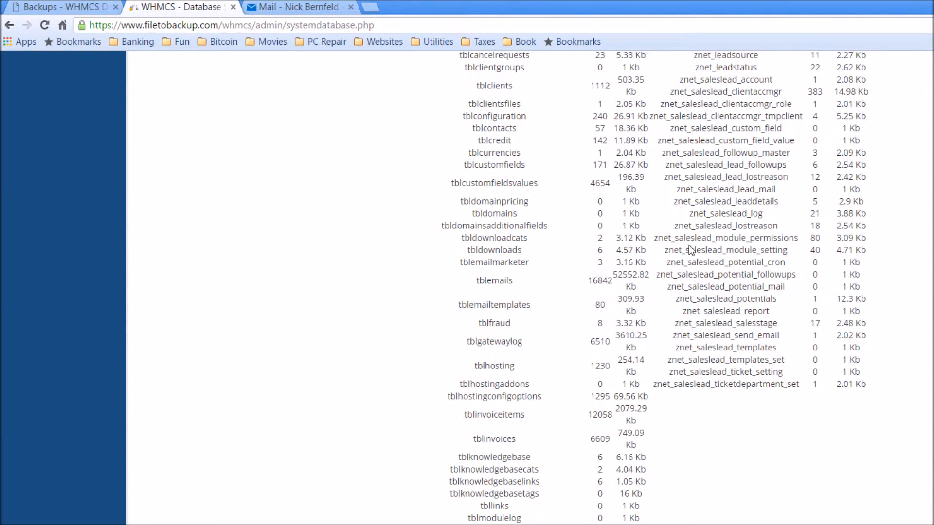
left_click(553, 468)
Open a new browser tab.
key("ctrl+t")
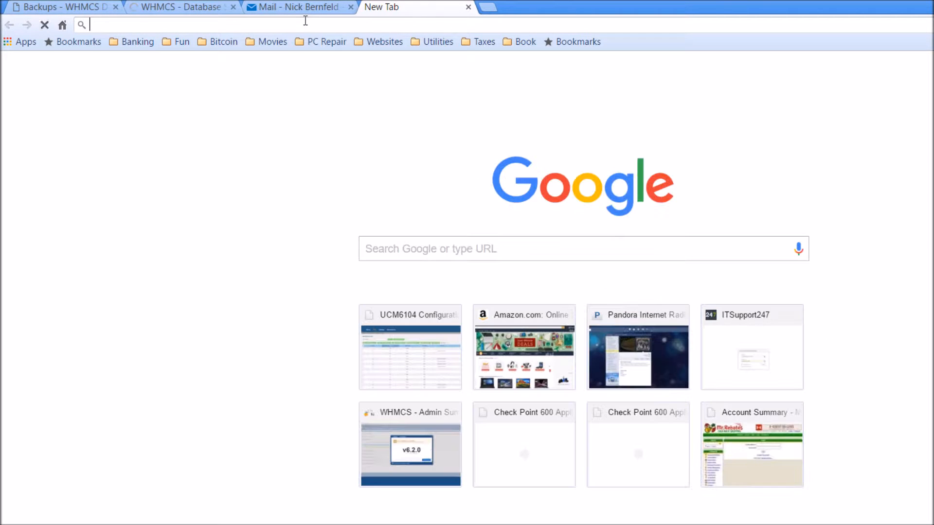
type("site")
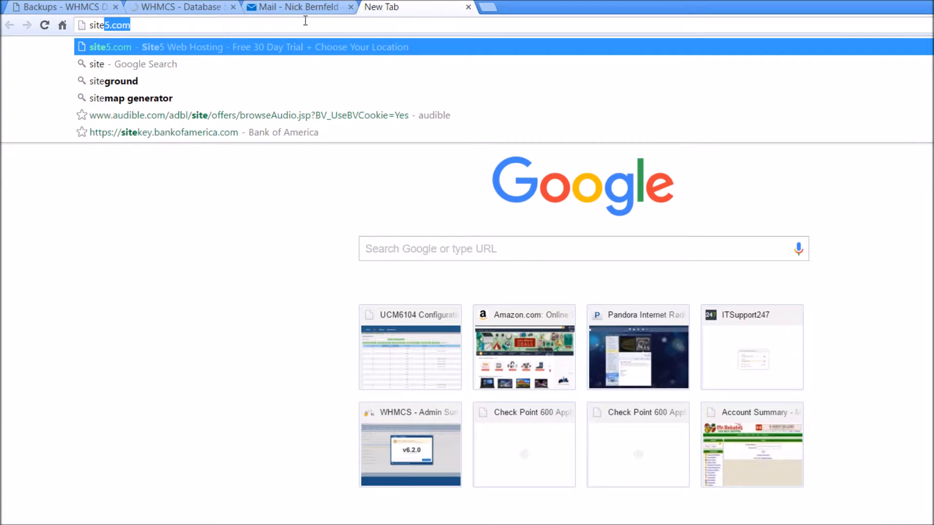
key("BackSpace")
key("BackSpace")
key("BackSpace")
key("BackSpace")
key("BackSpace")
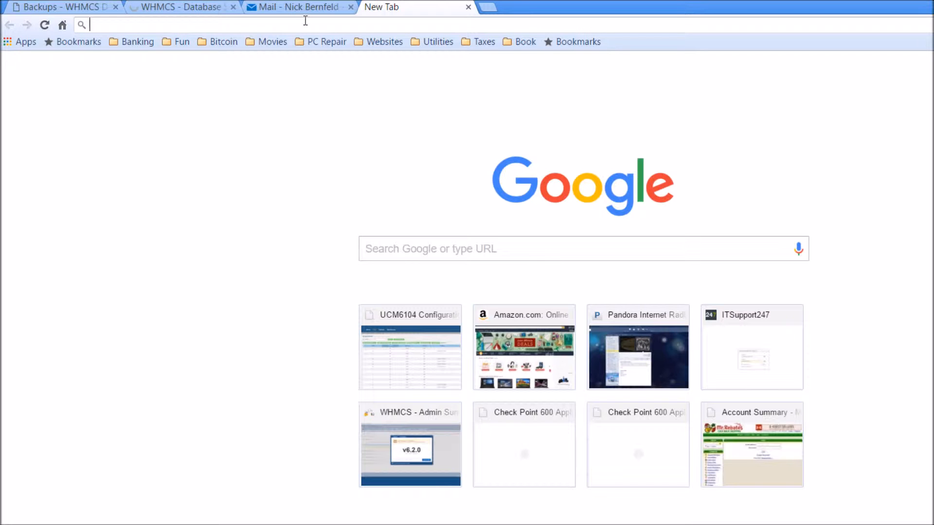
Search Google for "blog valut" and open the BlogVault website from the results.
type("bloc")
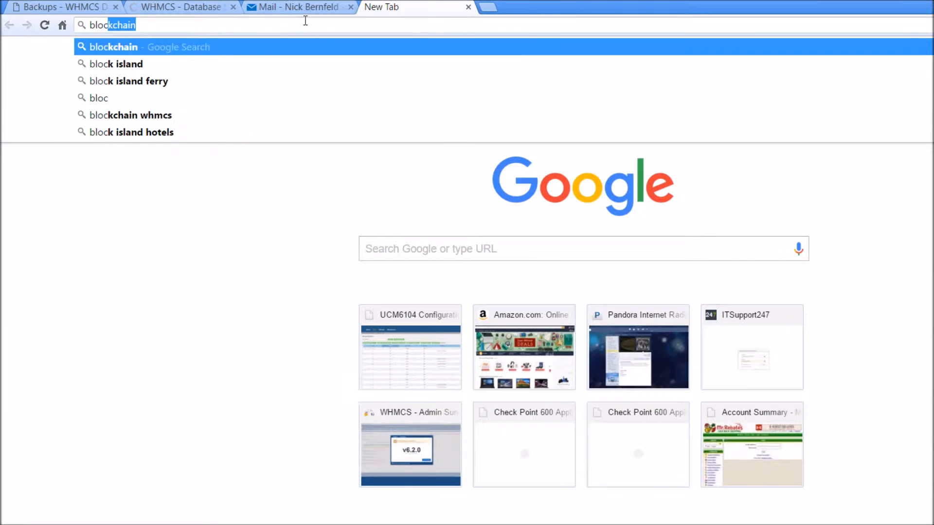
type("k")
key("BackSpace")
key("BackSpace")
type("g bal")
key("BackSpace")
key("BackSpace")
key("BackSpace")
type("valut")
key("Return")
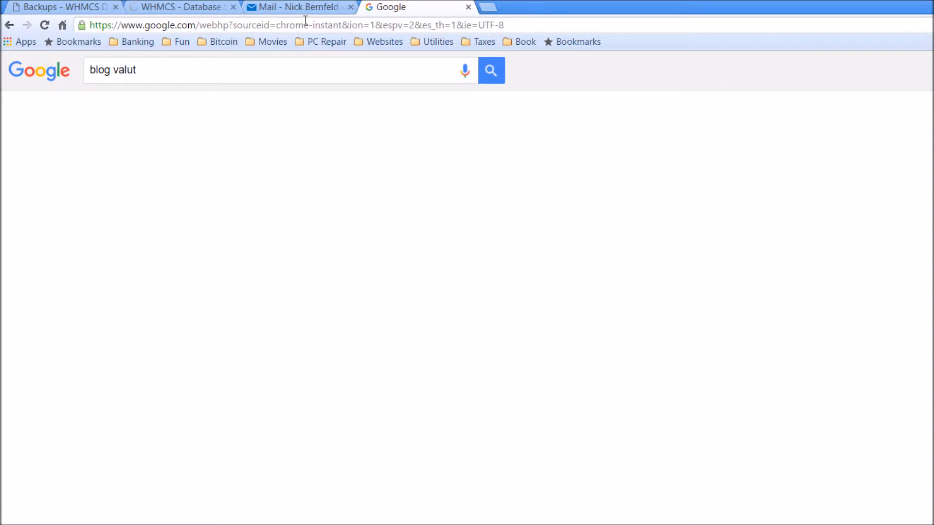
left_click(190, 234)
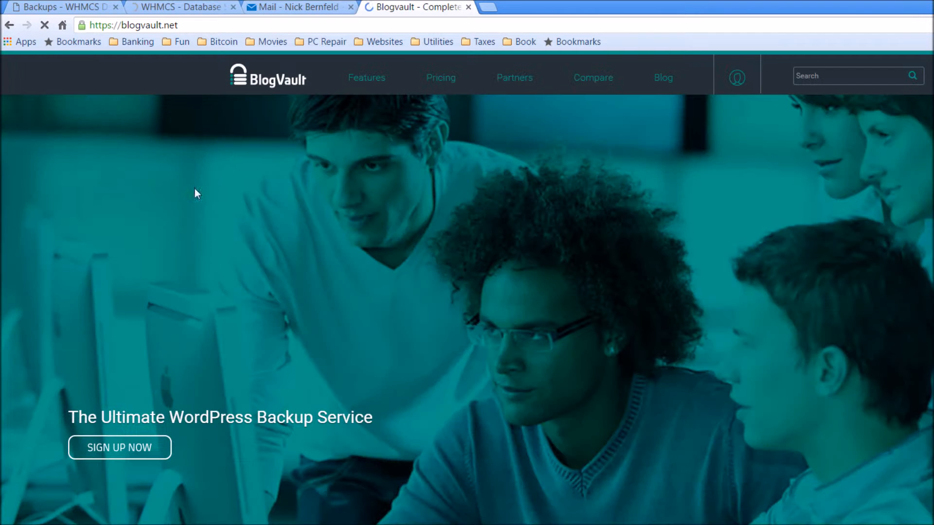
Sign in to BlogVault with the saved account e-mail and password, and review the backup status of the listed sites.
left_click(584, 67)
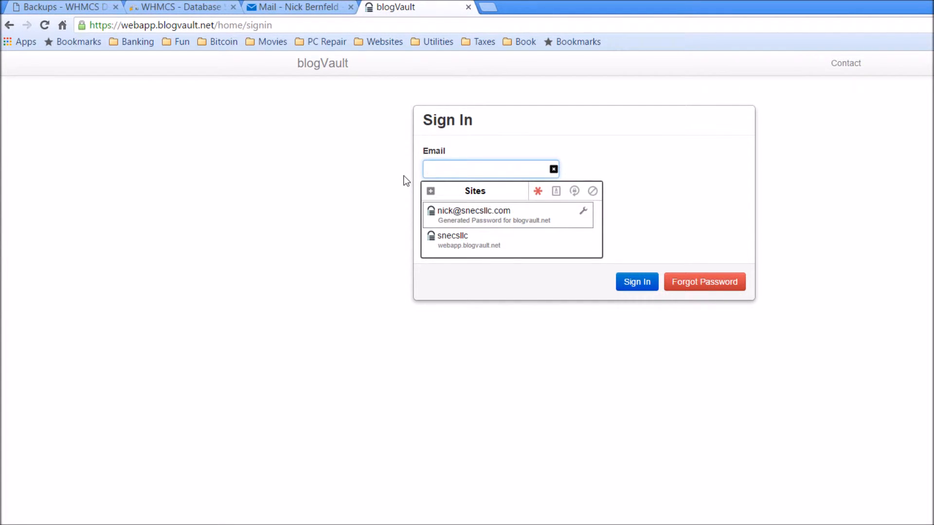
left_click(502, 218)
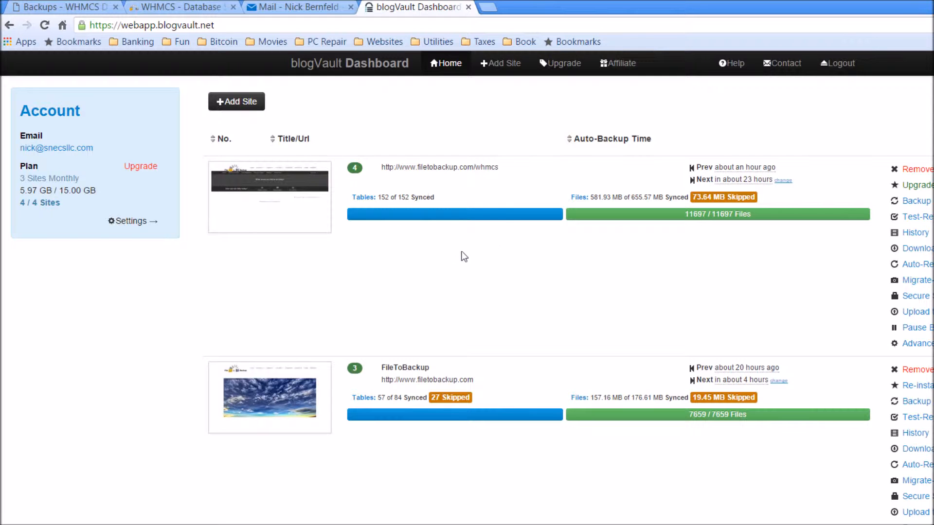
scroll(486, 187, "down", 1)
scroll(410, 121, "down", 4)
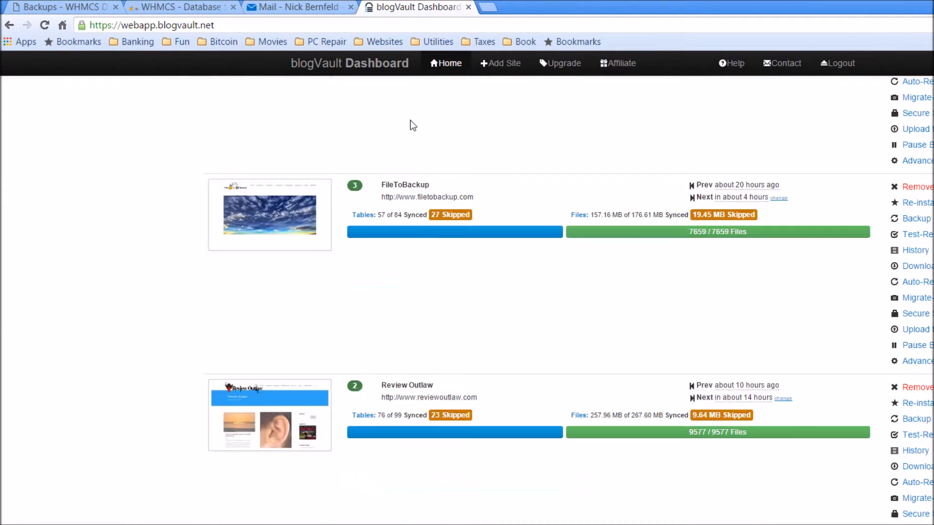
scroll(431, 125, "up", 5)
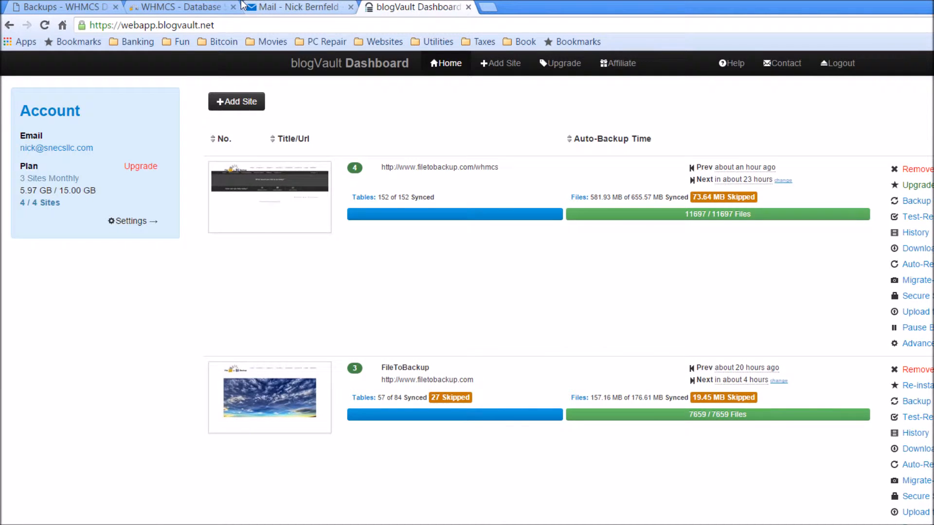
Load site5.com in the browser tab that shows the BlogVault dashboard.
left_click(279, 6)
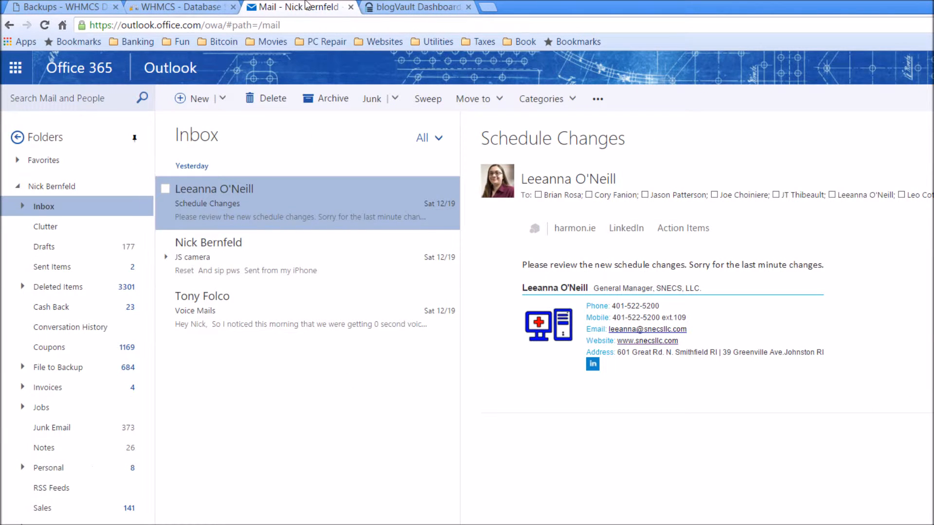
left_click(374, 7)
left_click(211, 19)
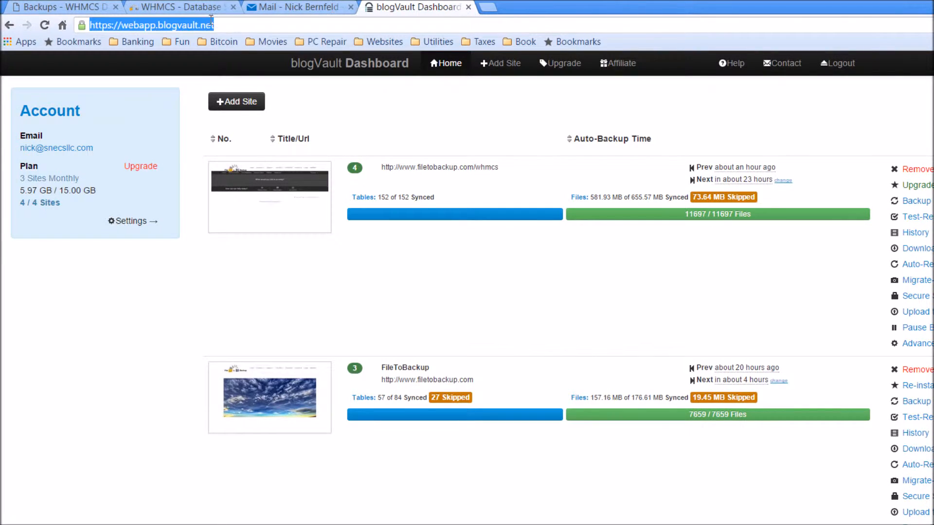
type("site5.com")
key("Return")
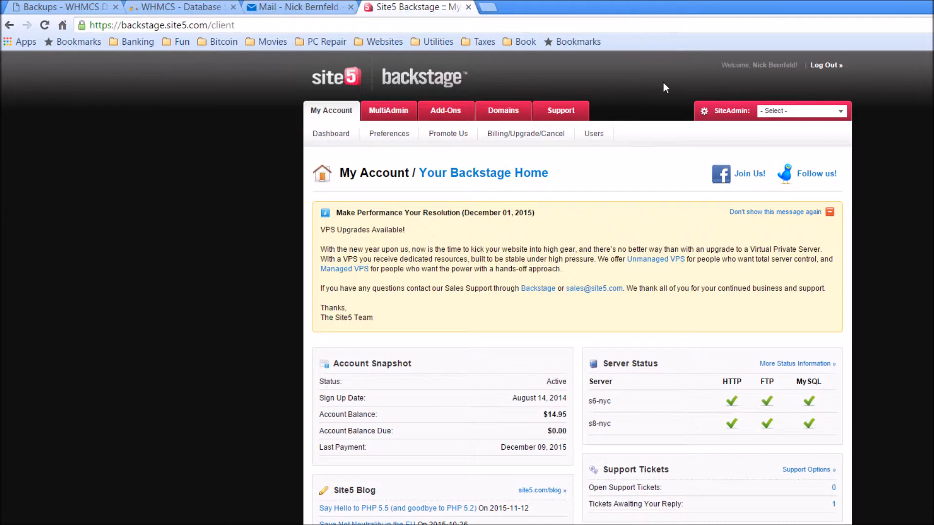
Open SiteAdmin for filetobackup.com in Site5 Backstage and go to its Backups page.
left_click(832, 111)
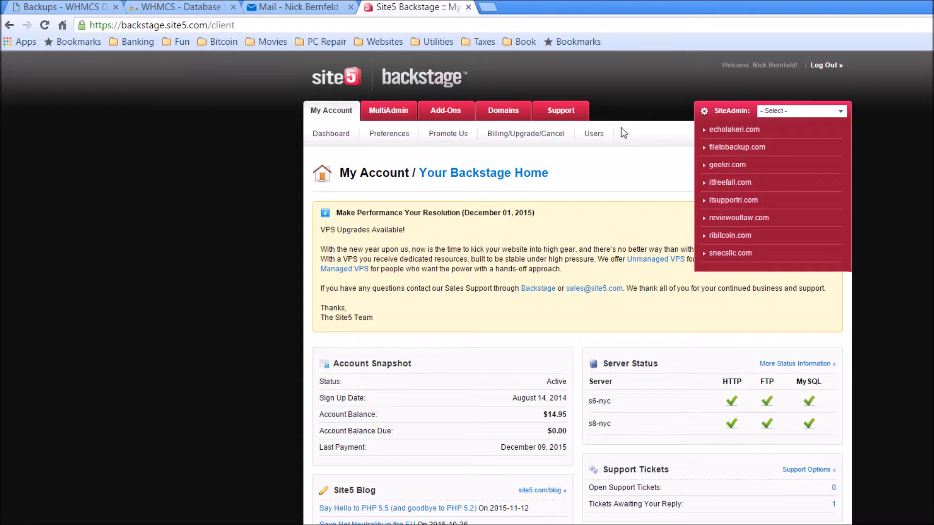
left_click(737, 148)
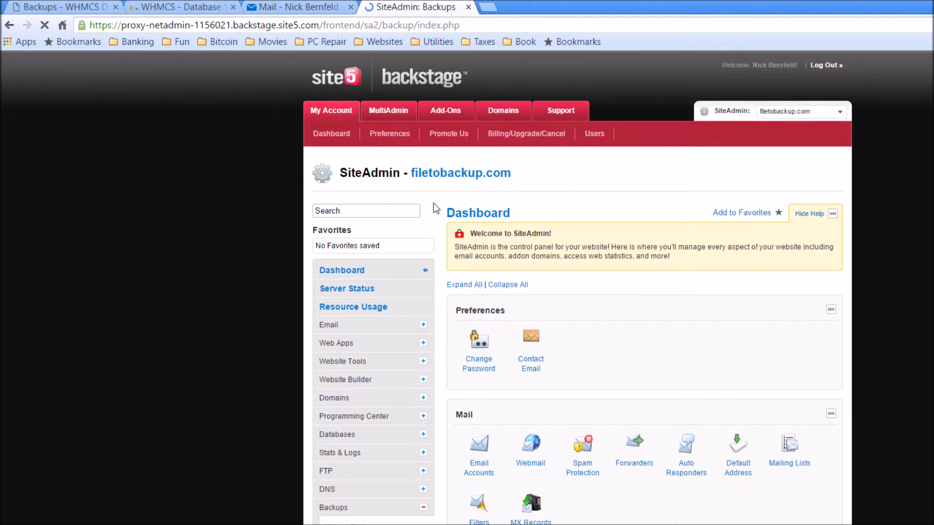
scroll(524, 234, "down", 3)
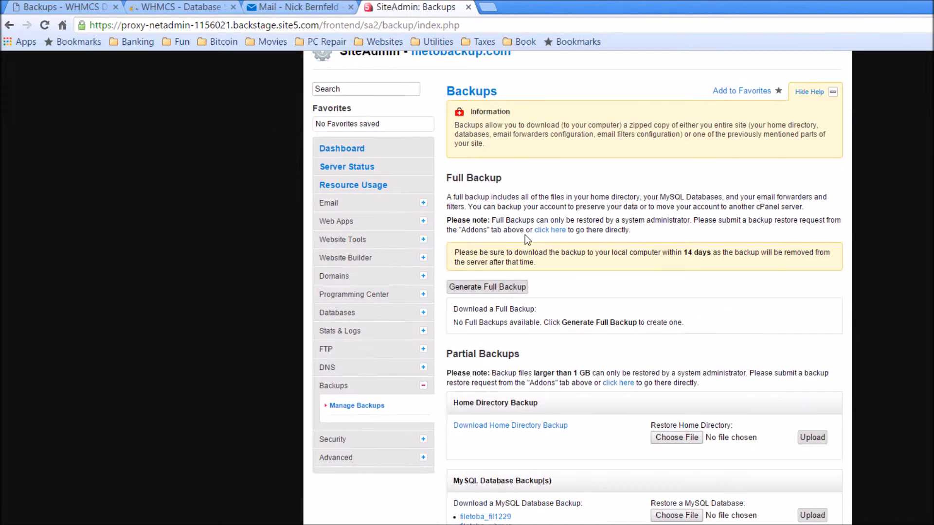
Generate a full backup of filetobackup.com with Home Directory as the destination, leaving the notification e-mail empty.
scroll(565, 233, "down", 2)
left_click(502, 175)
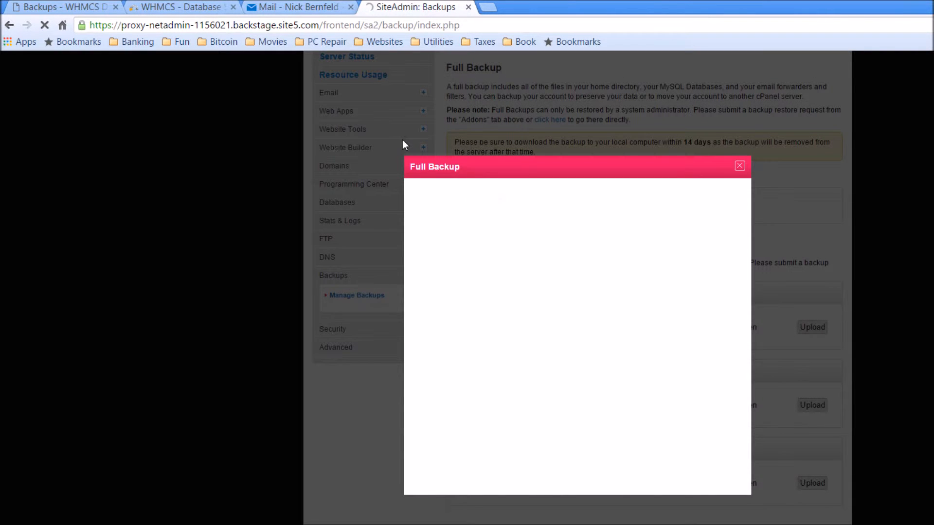
left_click(598, 221)
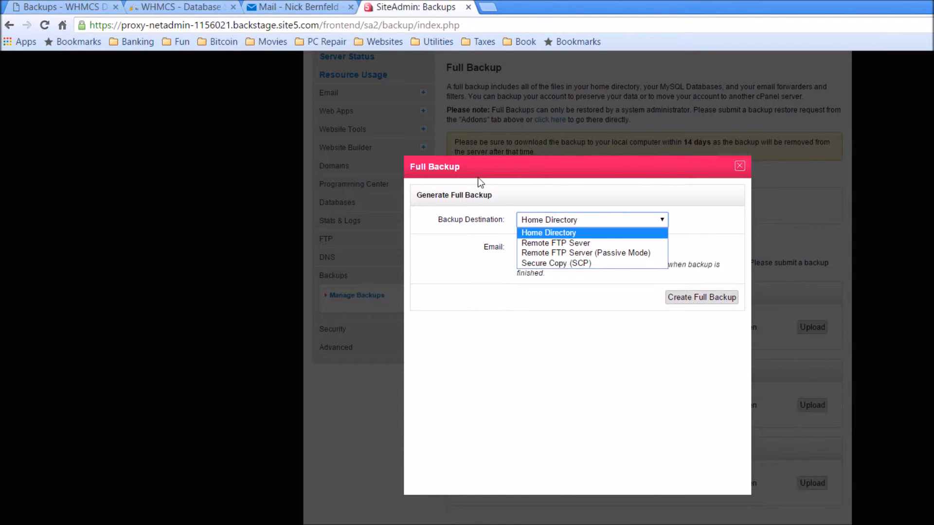
left_click(597, 222)
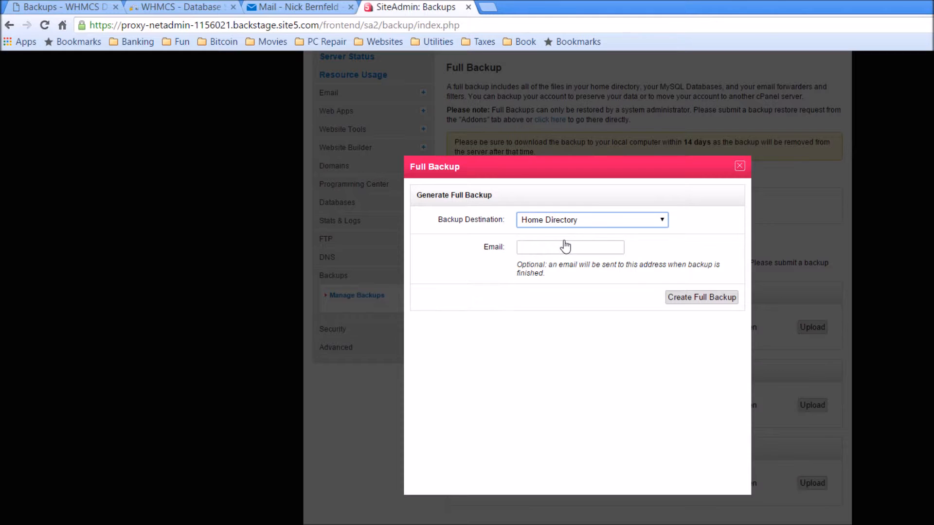
left_click(701, 297)
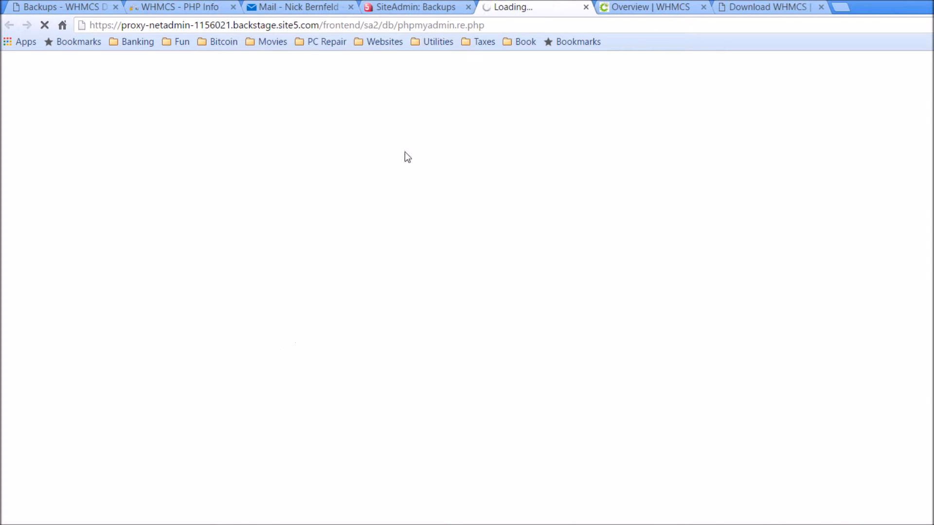
Switch to phpMyAdmin, expand the filetoba database group and open the filetoba_whmcs database.
left_click(424, 7)
left_click(501, 7)
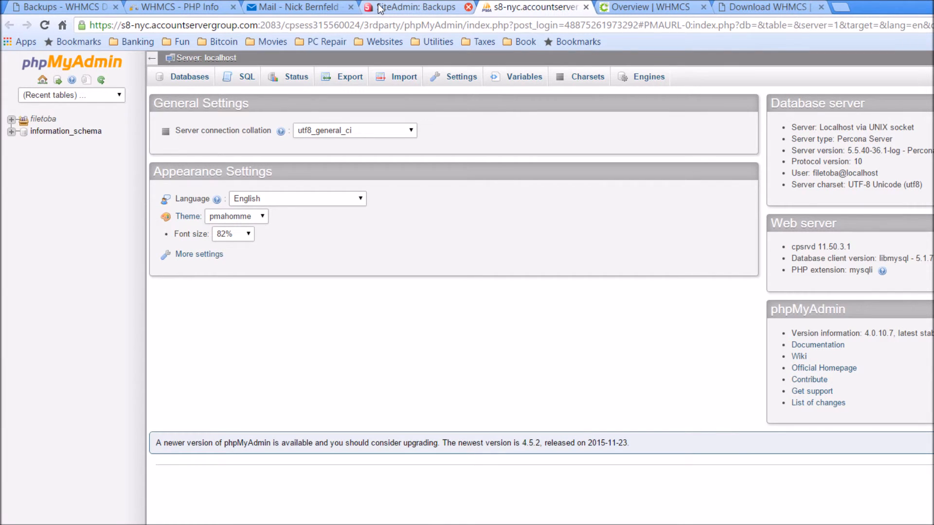
left_click(10, 119)
left_click(60, 144)
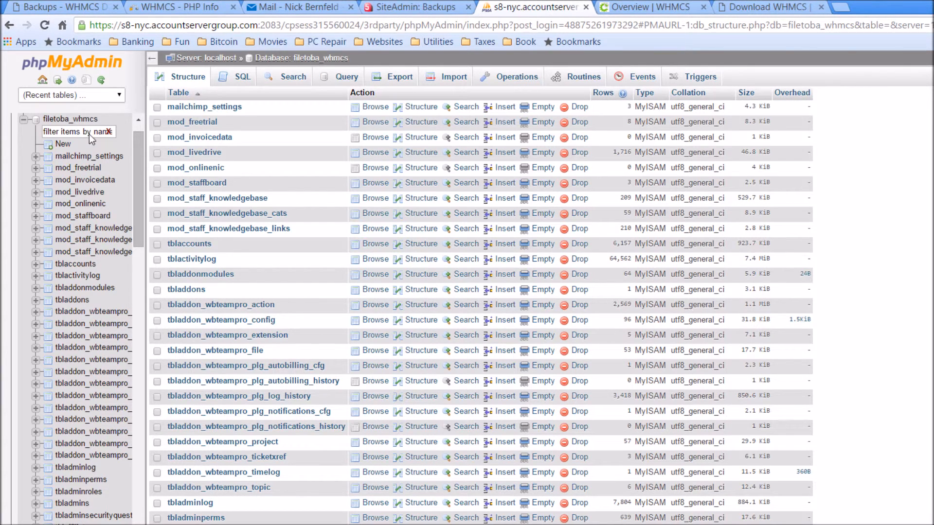
Export the filetoba_whmcs database in SQL format with the Quick export method.
scroll(88, 134, "up", 1)
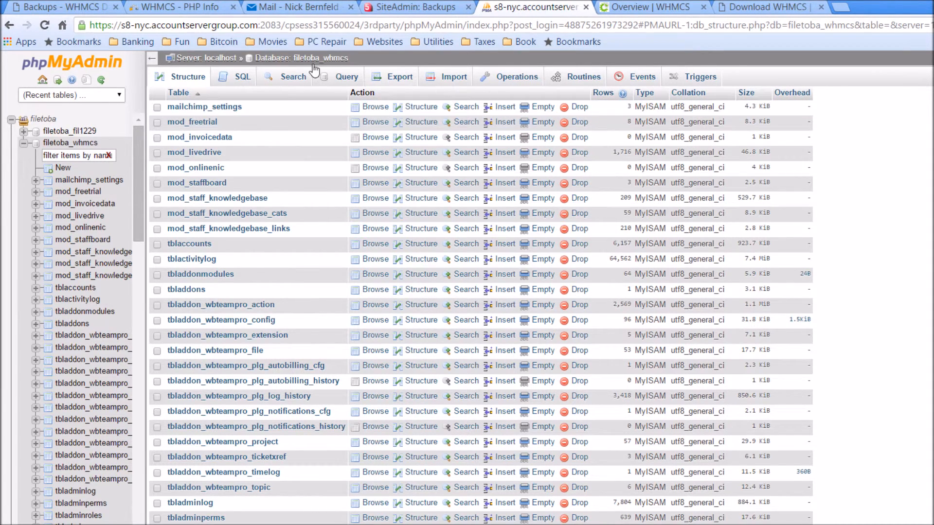
left_click(356, 81)
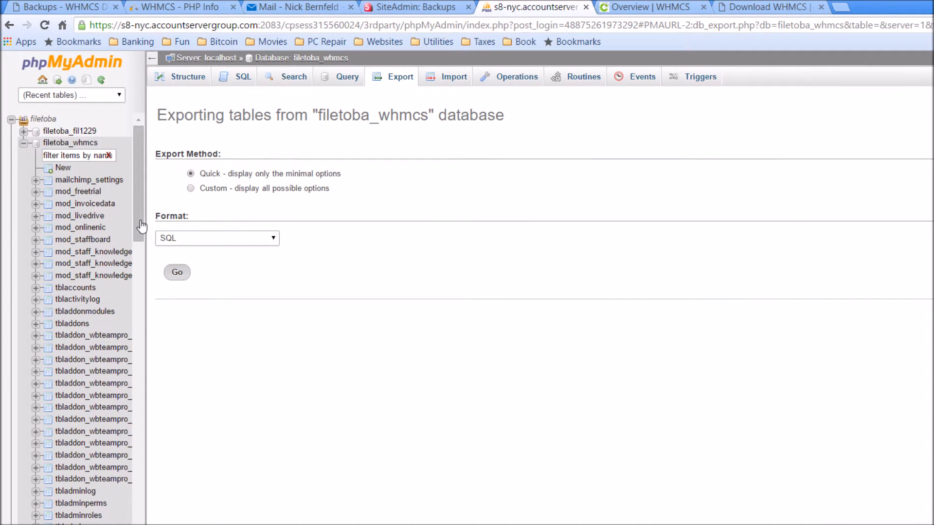
left_click(177, 273)
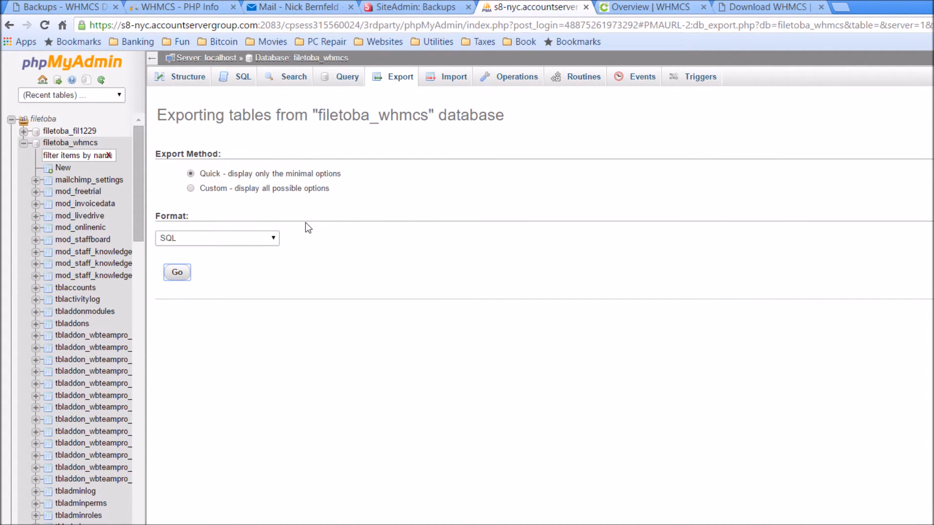